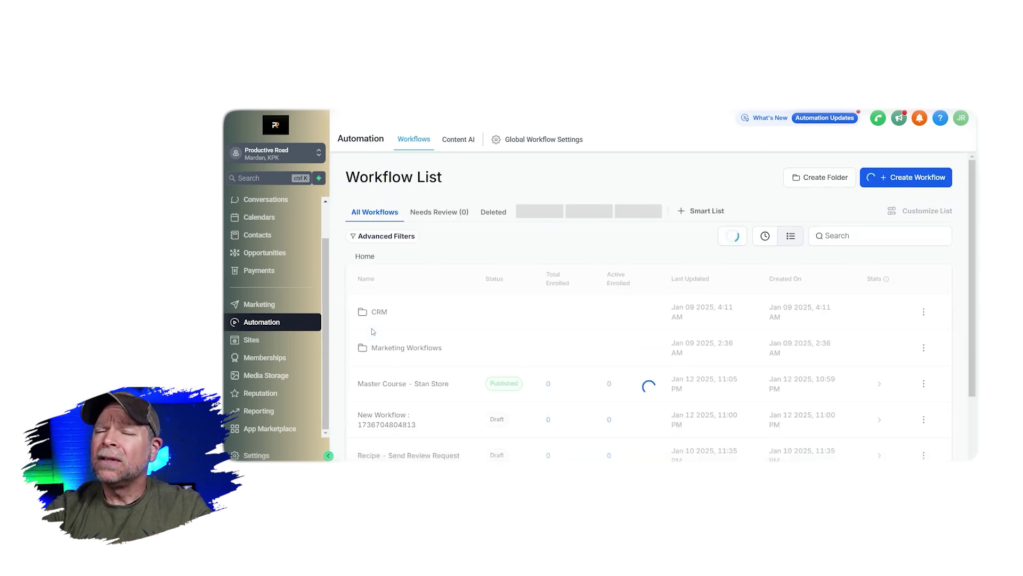
Open the Automation Workflow List to see the workflow creation options.
left_click(900, 177)
Create a new workflow using the Start from Scratch option.
left_click(901, 218)
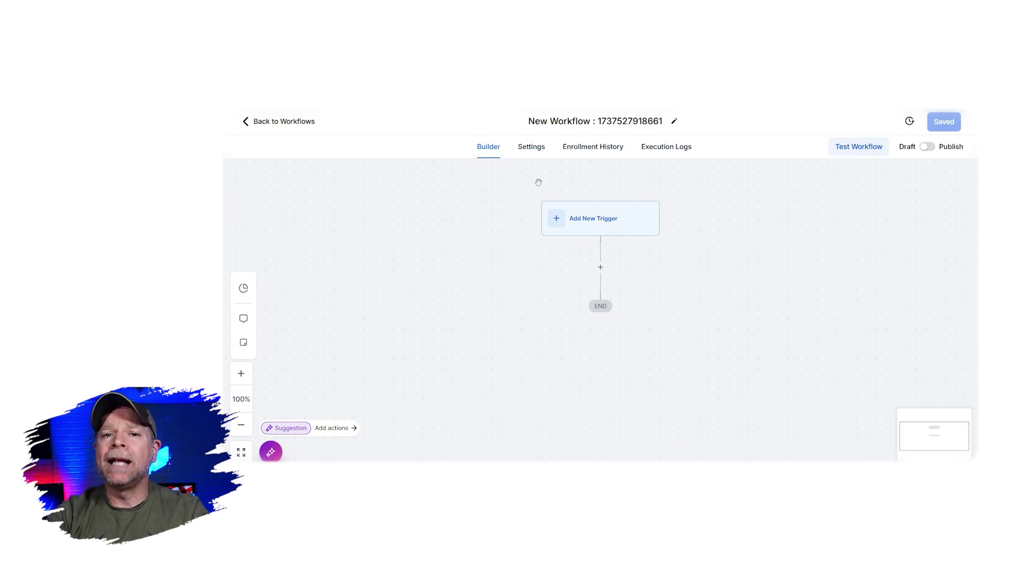
Add a Form Submitted trigger to the new workflow.
left_click(578, 220)
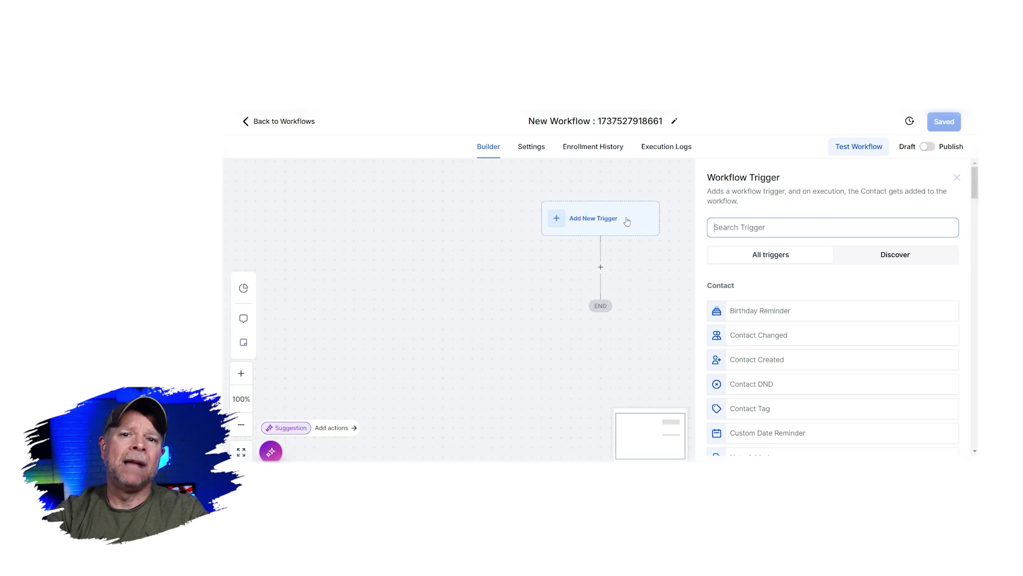
scroll(760, 263, "down", 2)
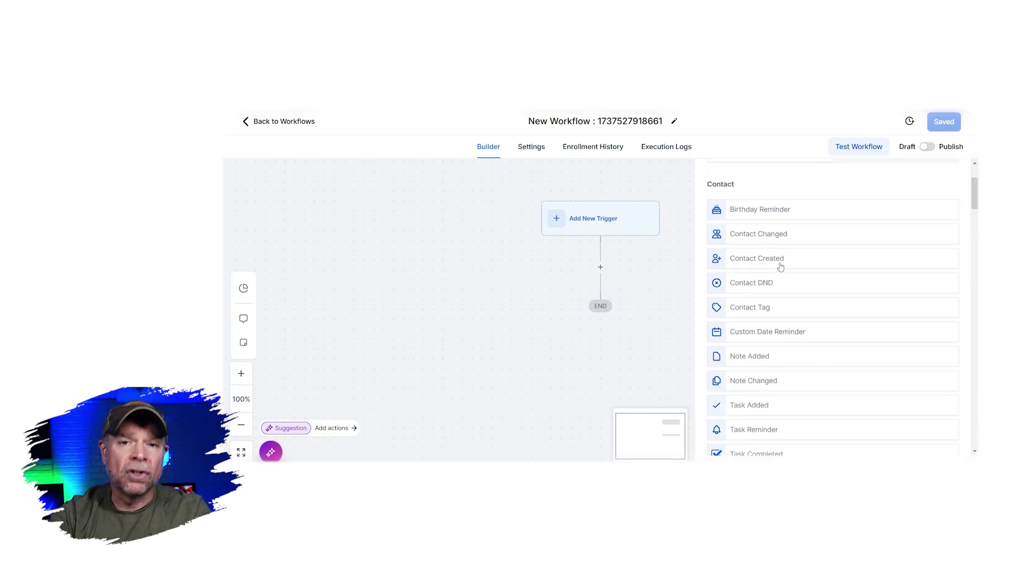
scroll(779, 267, "down", 3)
scroll(781, 267, "down", 3)
scroll(780, 266, "down", 5)
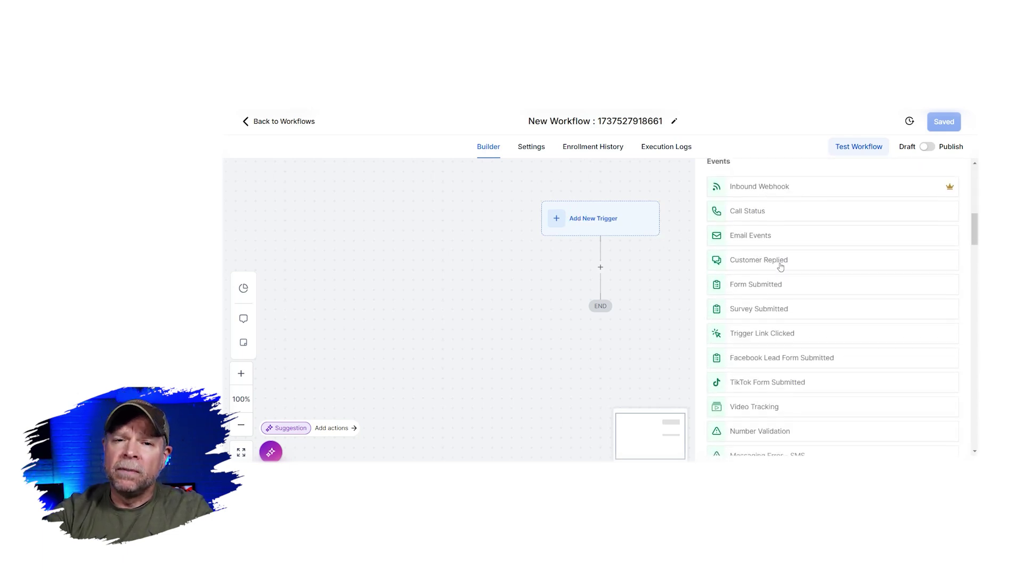
scroll(827, 367, "down", 2)
left_click(748, 241)
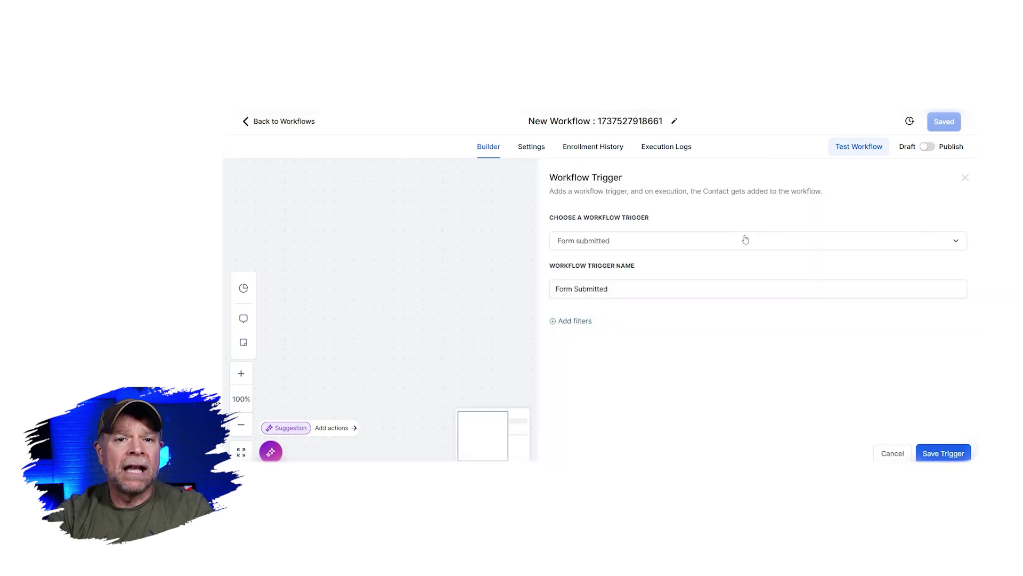
left_click(944, 454)
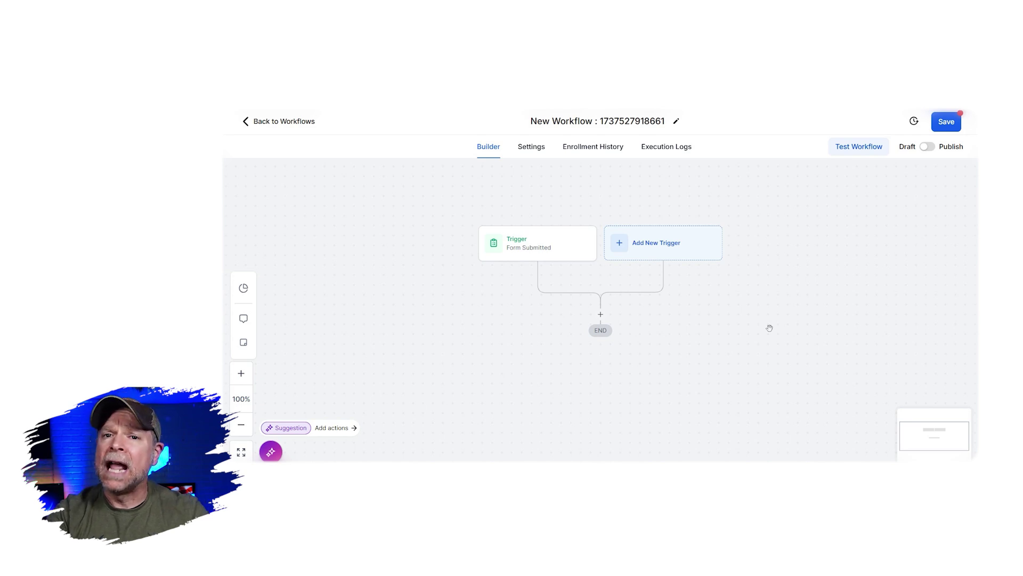
Save the workflow, dismiss the confirmation, and return to the workflow list.
left_click(953, 122)
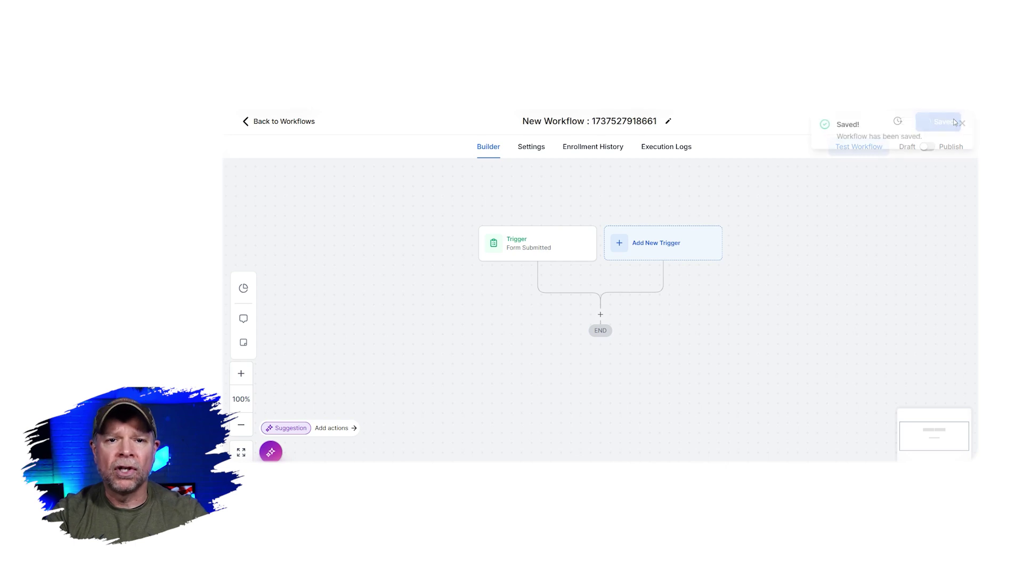
left_click(961, 124)
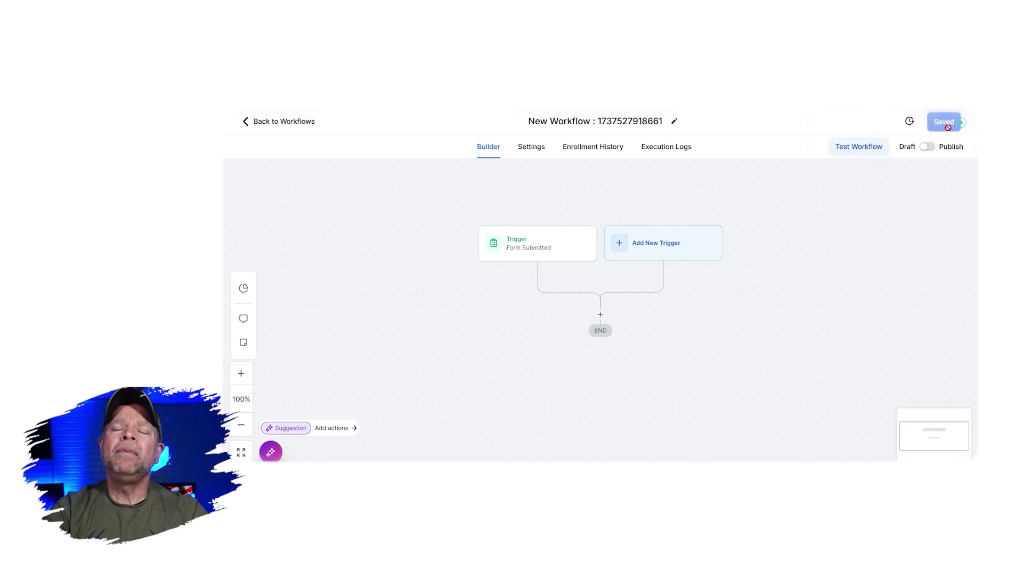
left_click(280, 121)
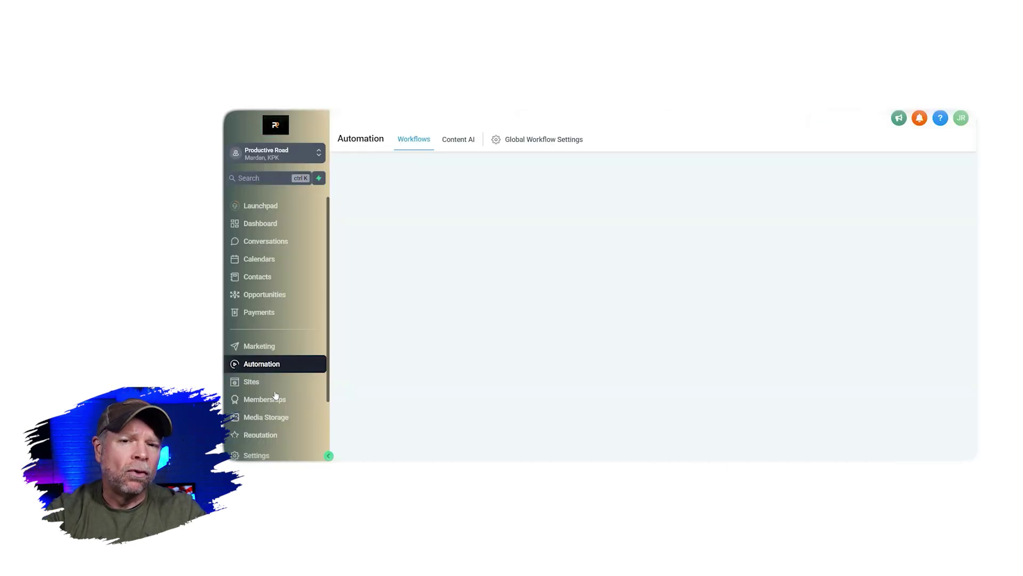
scroll(276, 388, "down", 1)
Create a blank form from scratch in Sites > Forms and select its title.
left_click(277, 342)
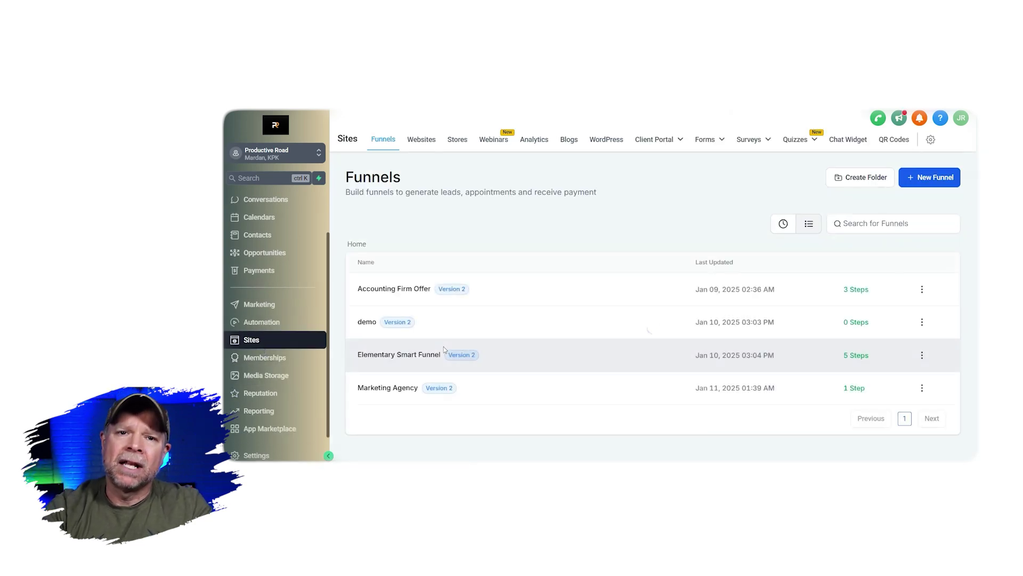
mouse_move(705, 140)
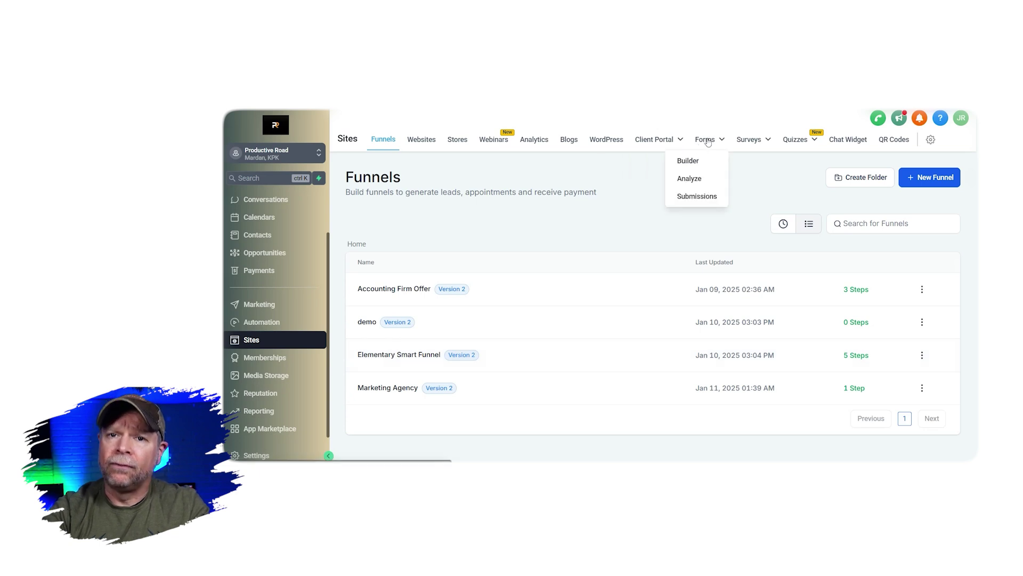
left_click(688, 161)
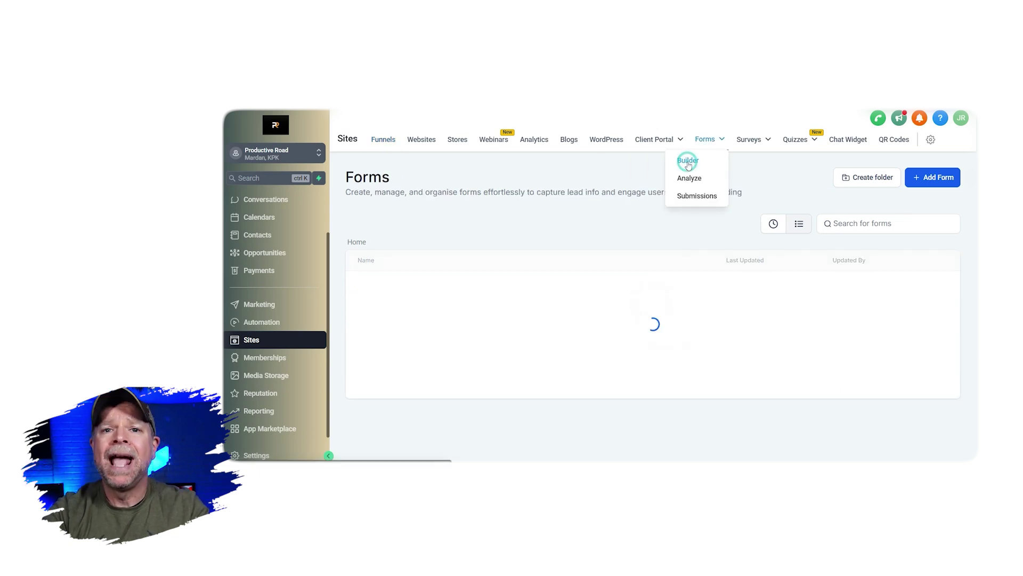
left_click(934, 177)
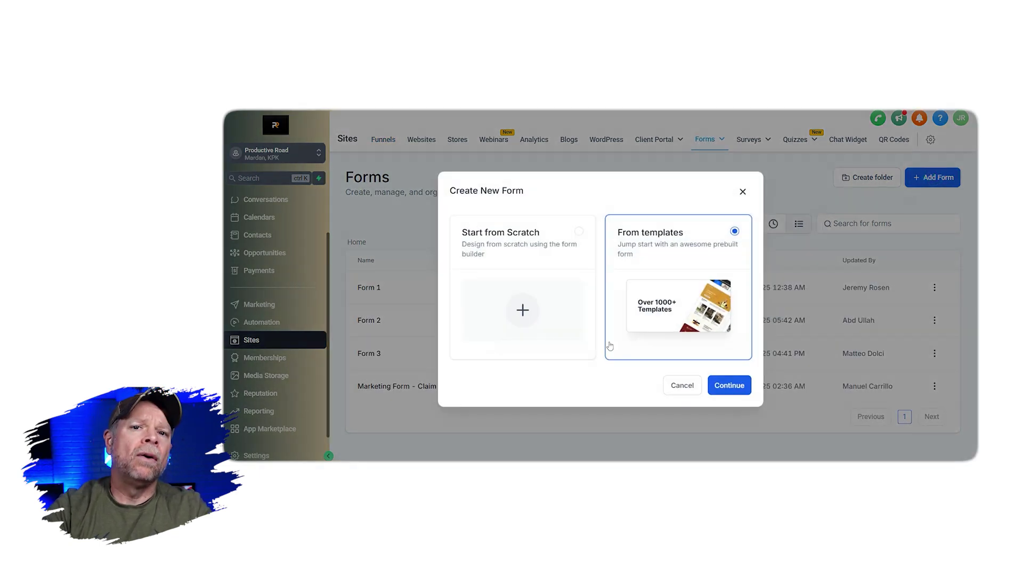
left_click(548, 306)
left_click(734, 384)
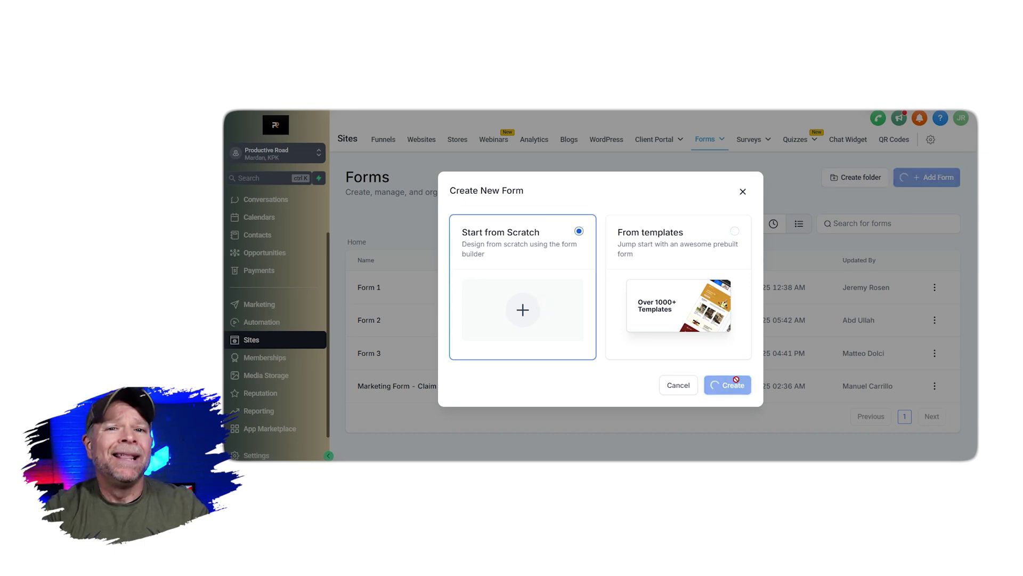
triple_click(570, 122)
type("Consultation Request Form")
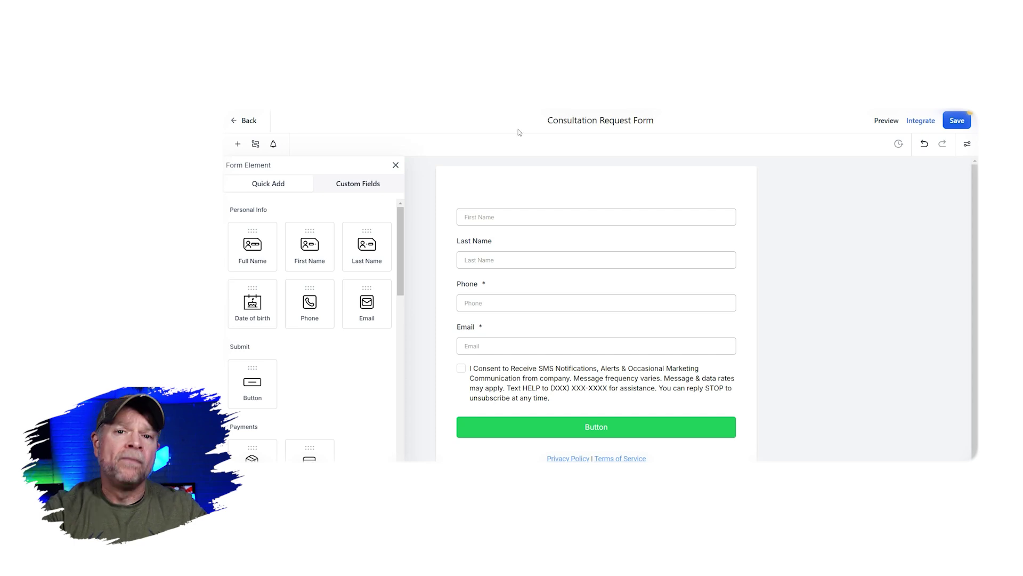
Confirm the 'Consultation Request Form' title and save the form.
left_click(519, 139)
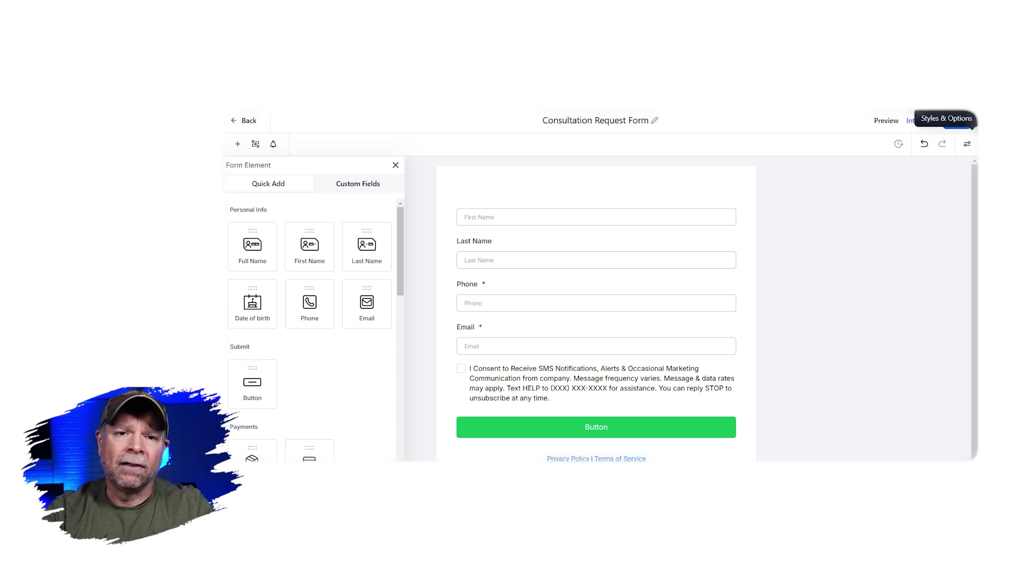
left_click(956, 120)
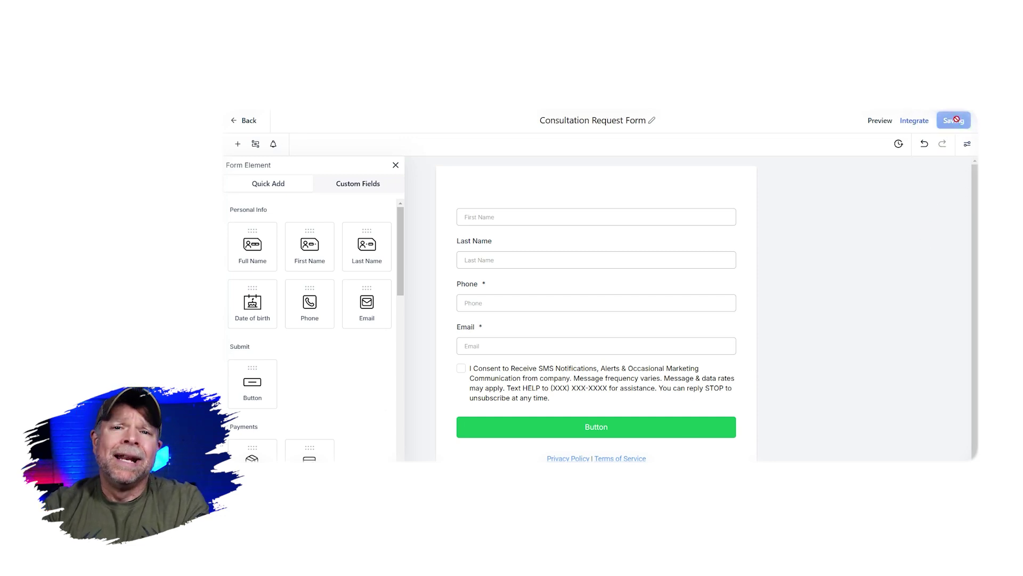
left_click(270, 364)
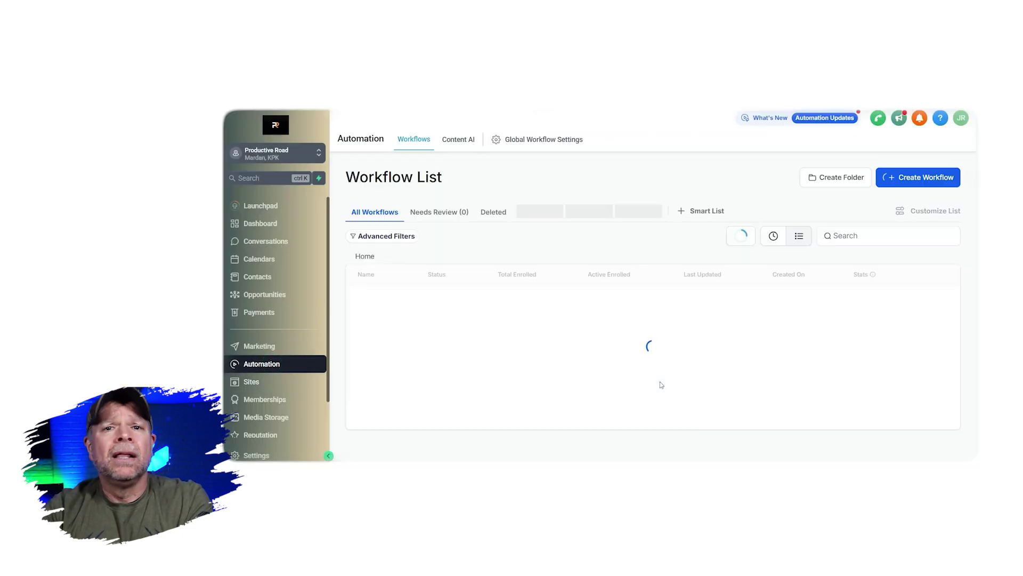
scroll(661, 385, "down", 3)
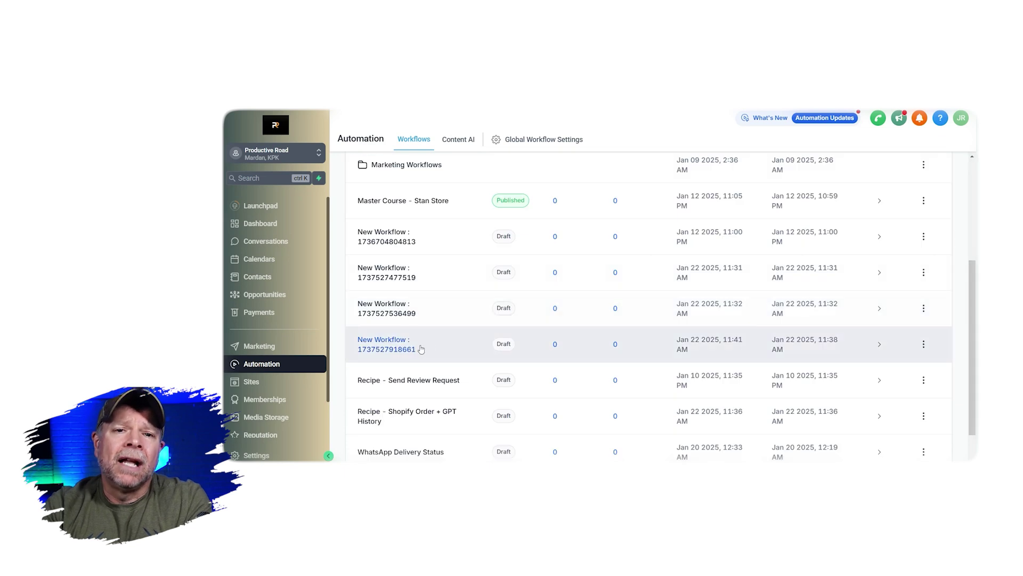
left_click(420, 349)
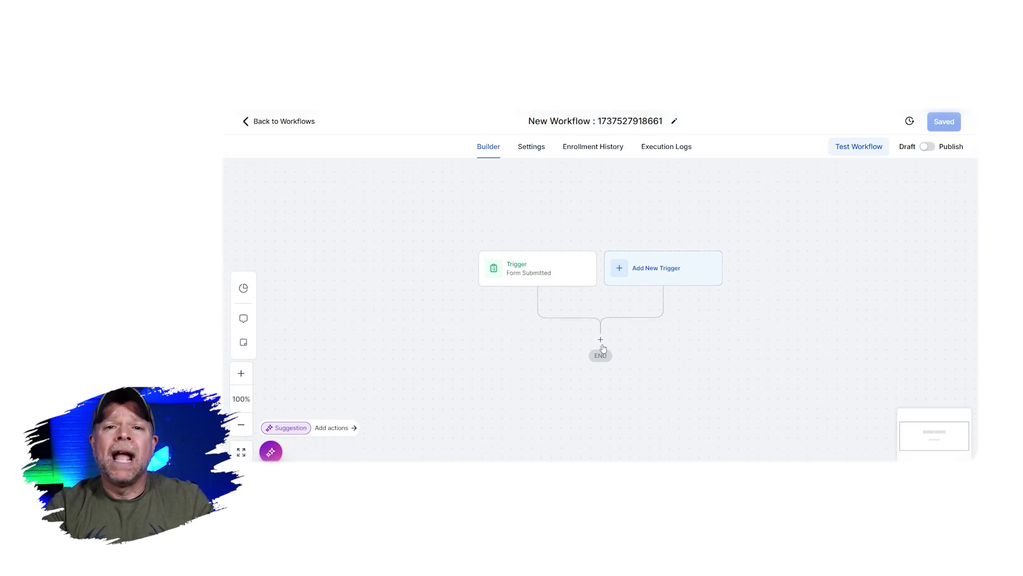
Add a Send SMS action with the pasted thank-you greeting after the trigger.
left_click(601, 339)
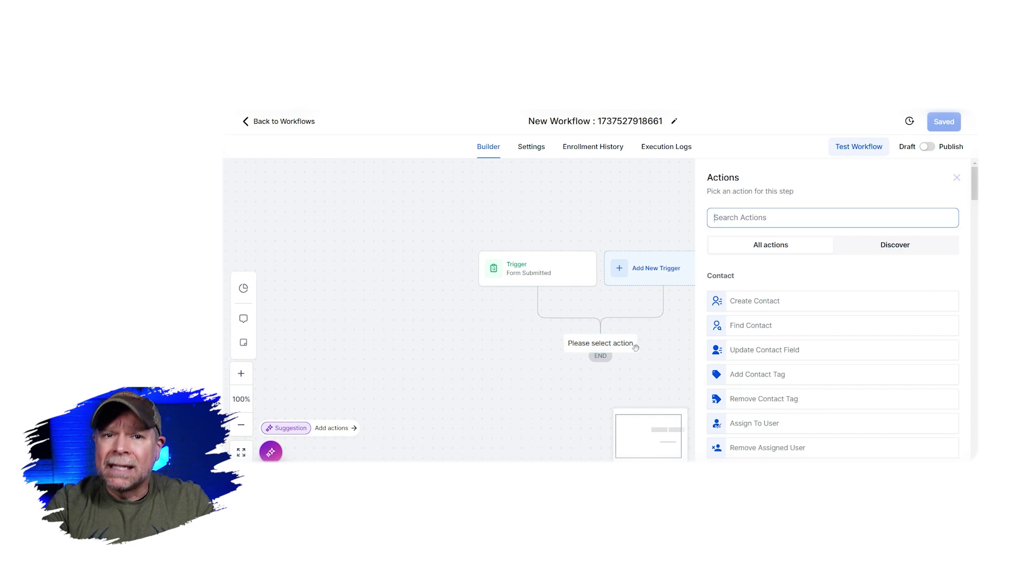
type("sms")
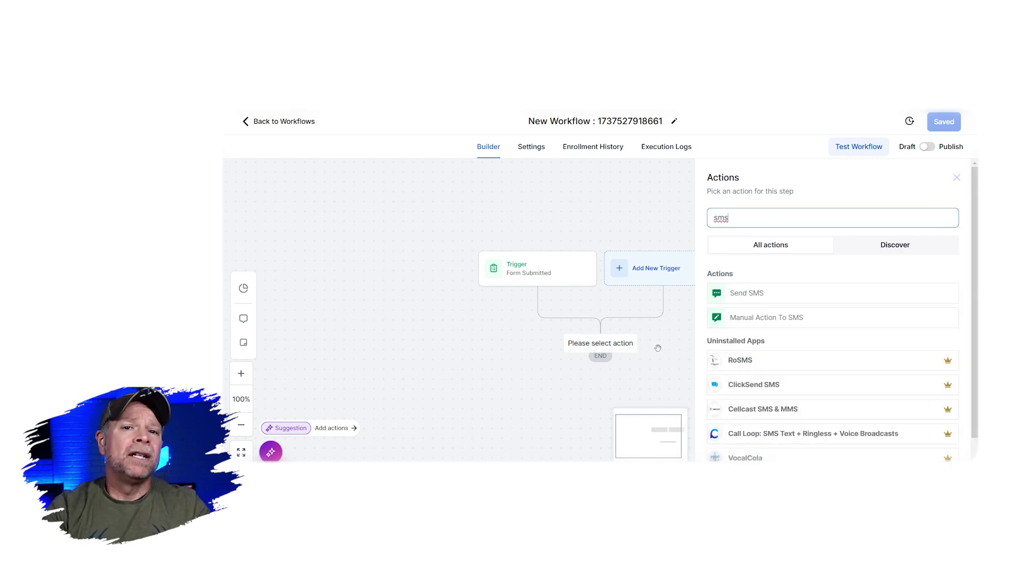
left_click(749, 291)
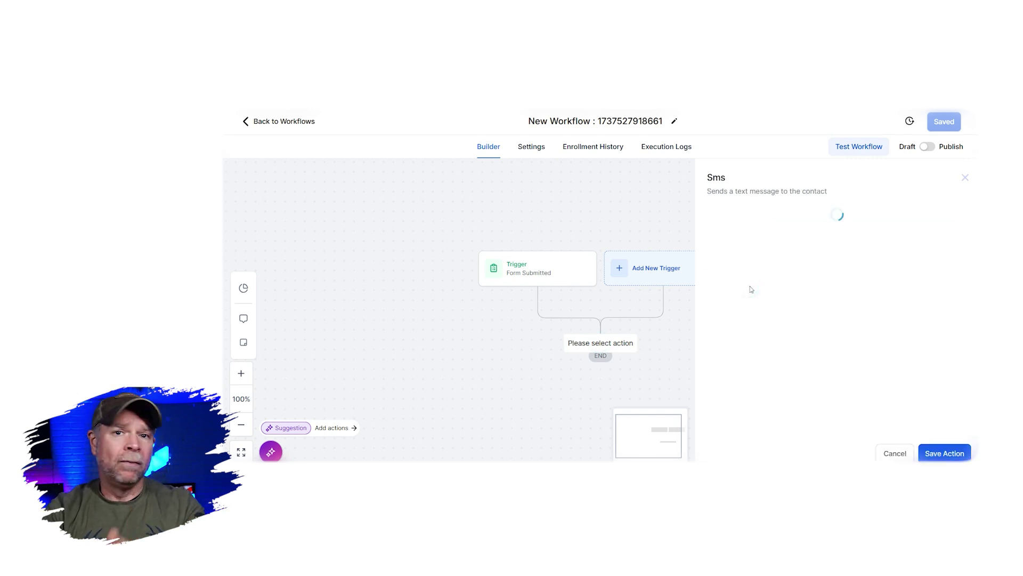
left_click(795, 353)
type("Hi [First Name], thank you for filling out our consultation request form. We'll be in touch shortly to discuss your project.\"")
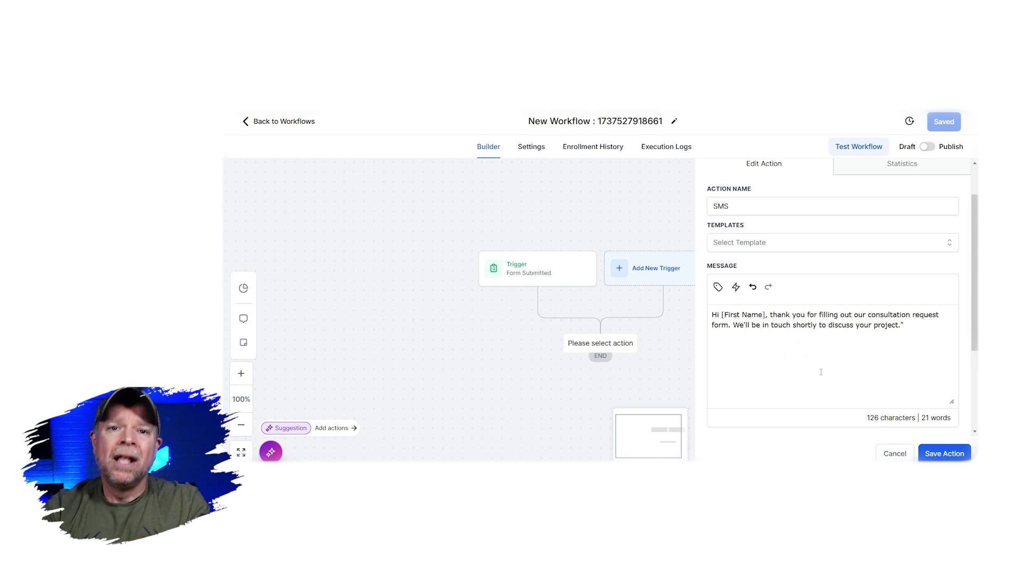
left_click(936, 454)
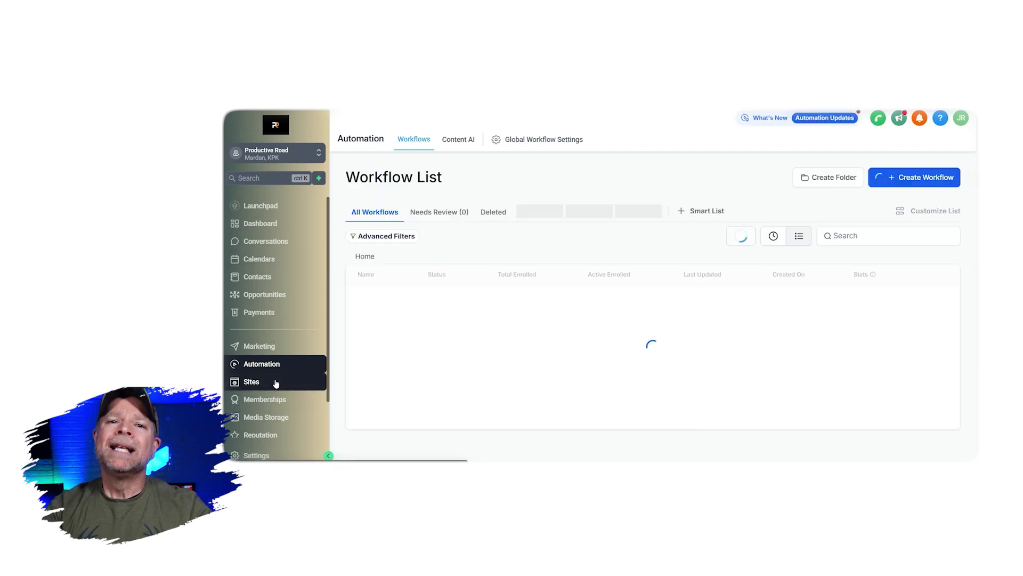
Copy the Consultation Request Form's embed code from its Integrate options.
left_click(275, 383)
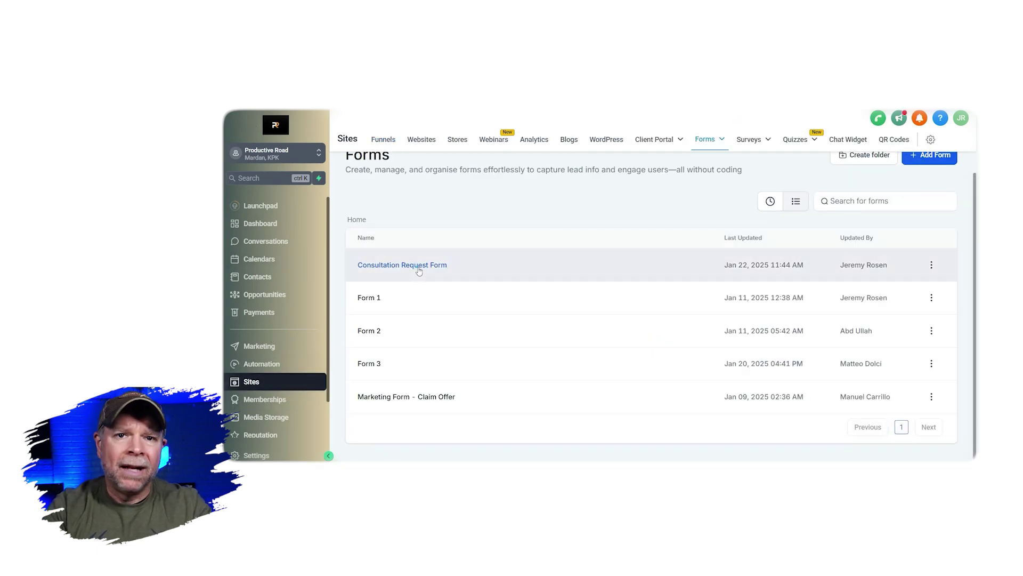
left_click(418, 269)
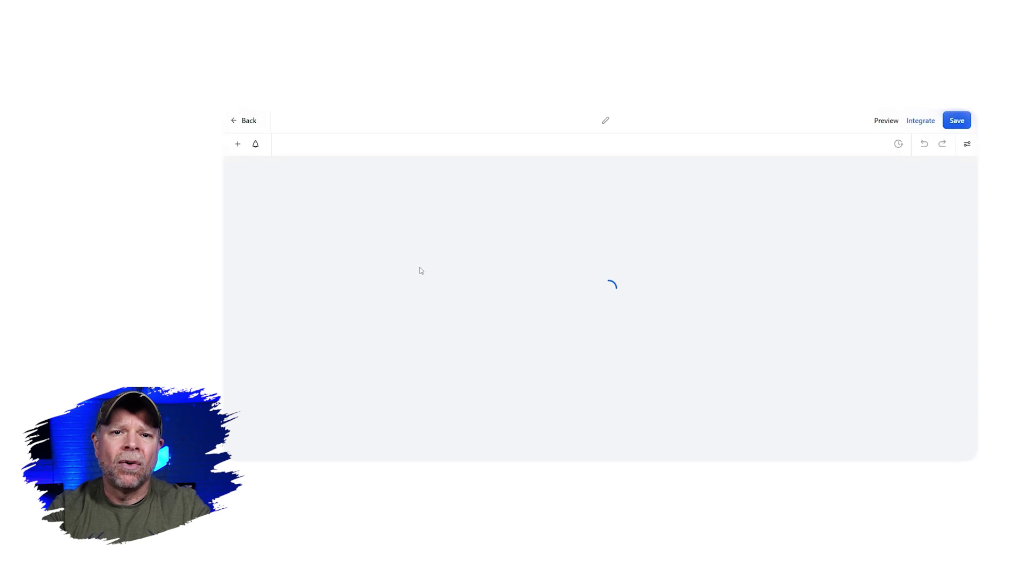
left_click(912, 120)
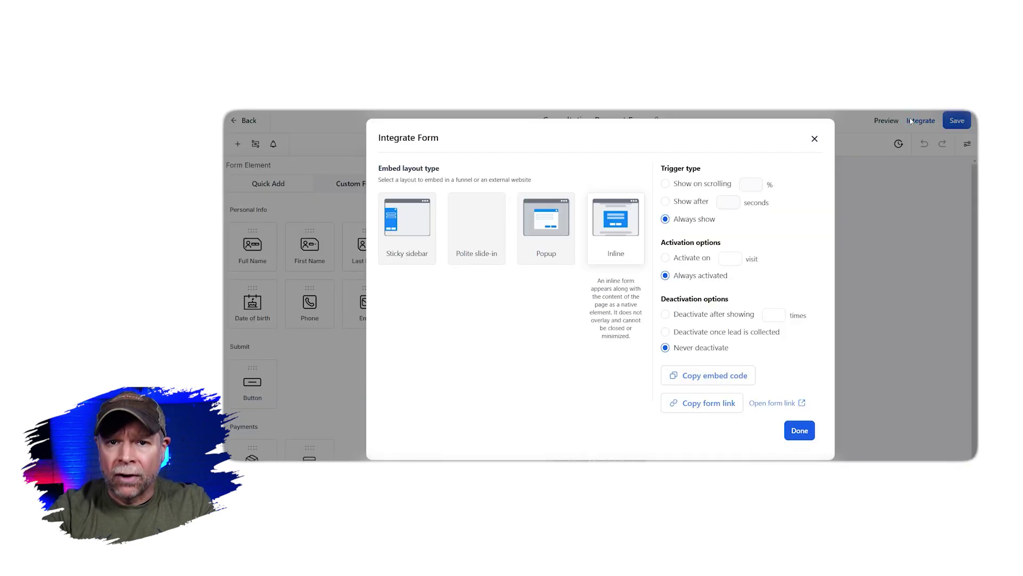
left_click(732, 374)
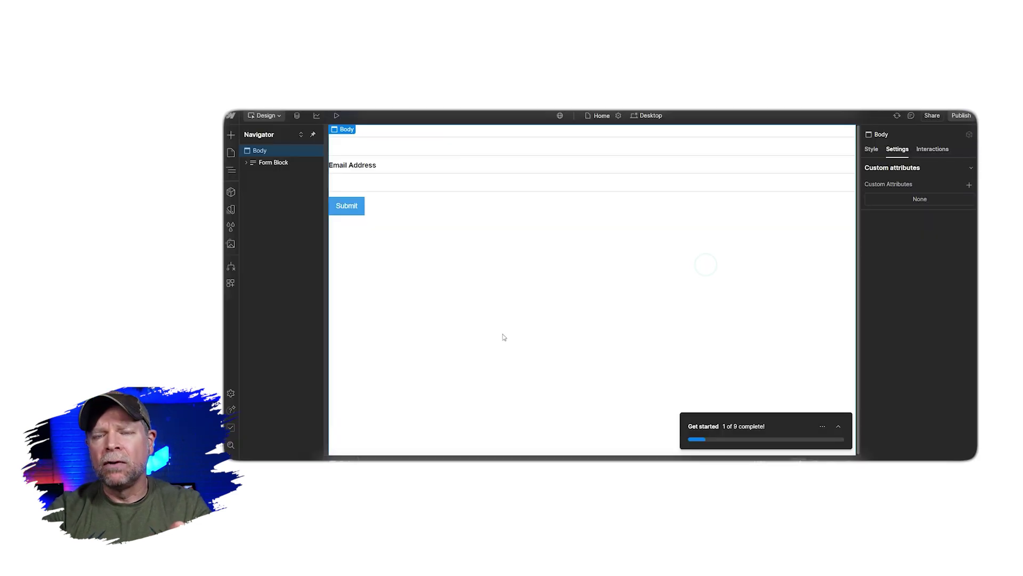
Begin removing the existing Form Block from the Webflow page.
left_click(857, 195)
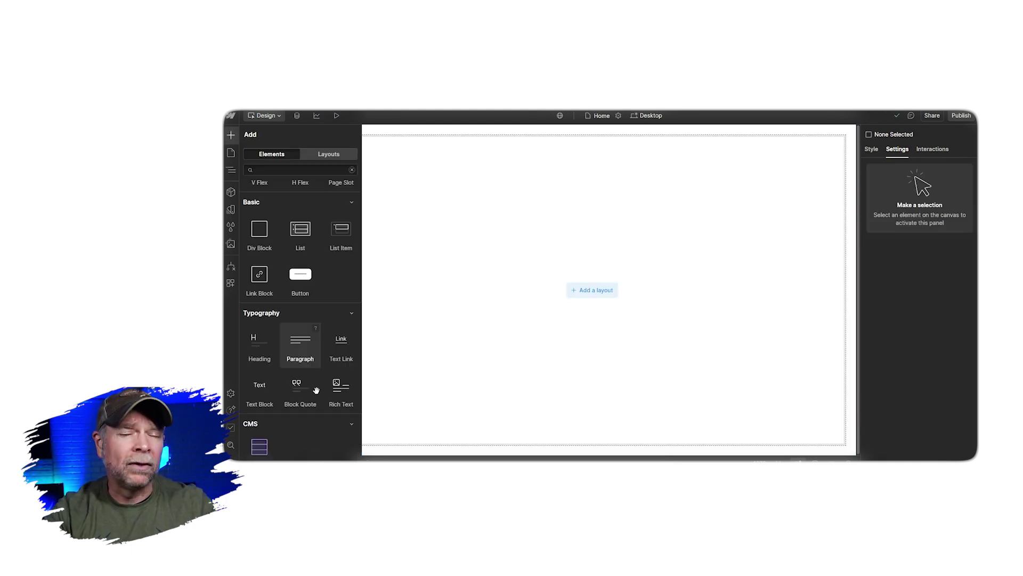
scroll(299, 320, "down", 3)
scroll(299, 320, "down", 3)
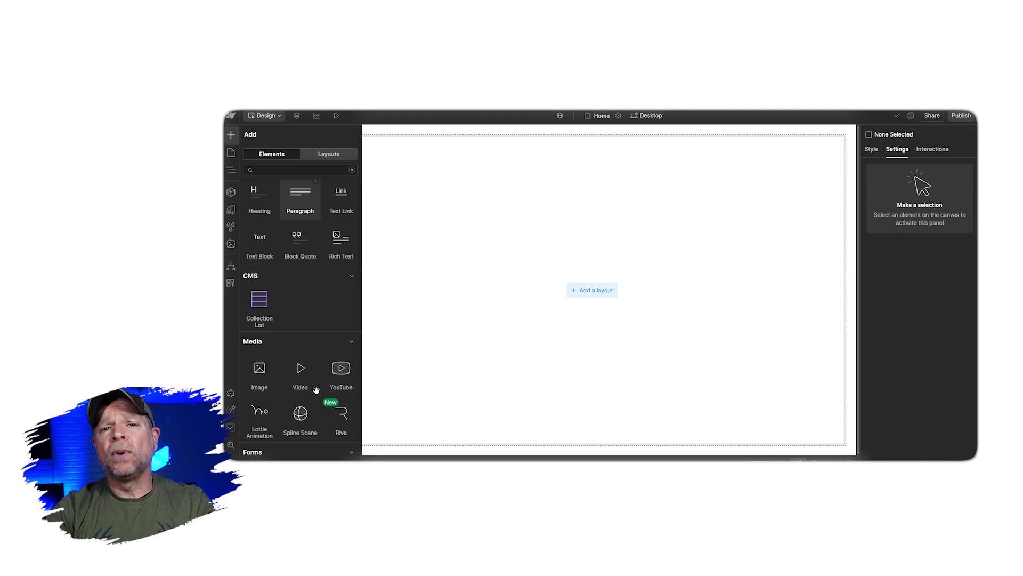
scroll(316, 389, "down", 3)
scroll(316, 389, "down", 3)
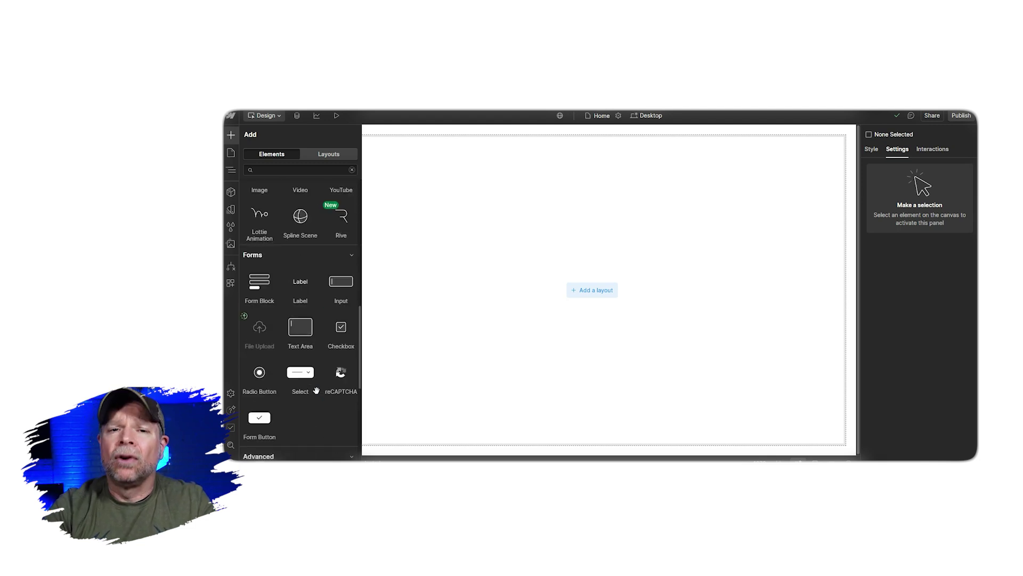
scroll(316, 389, "down", 3)
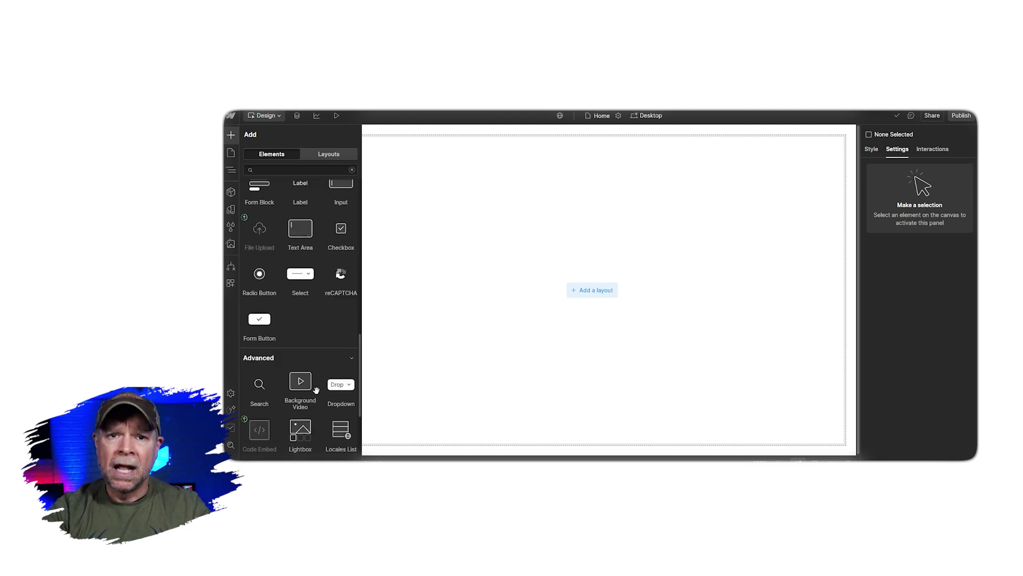
scroll(316, 390, "down", 2)
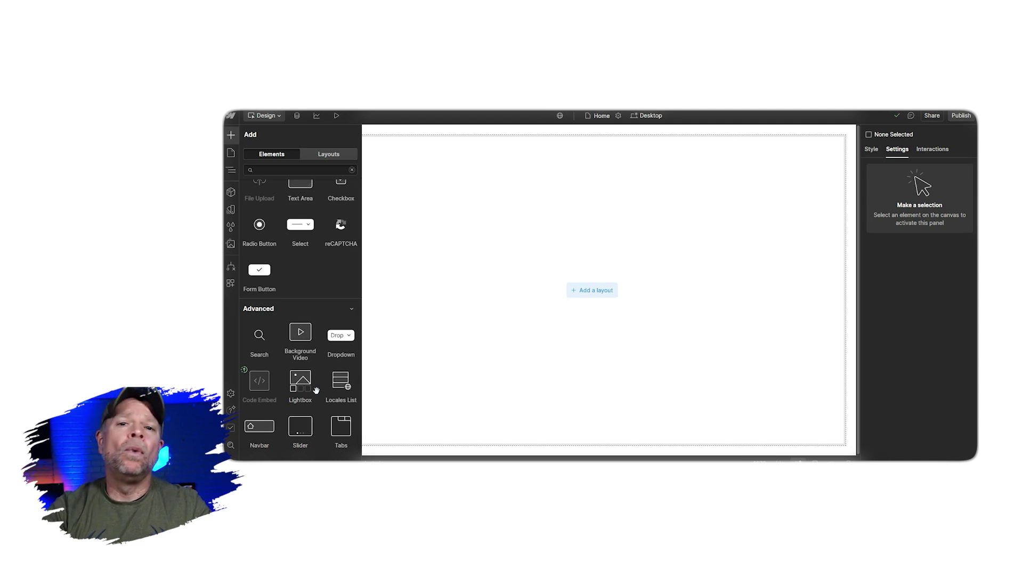